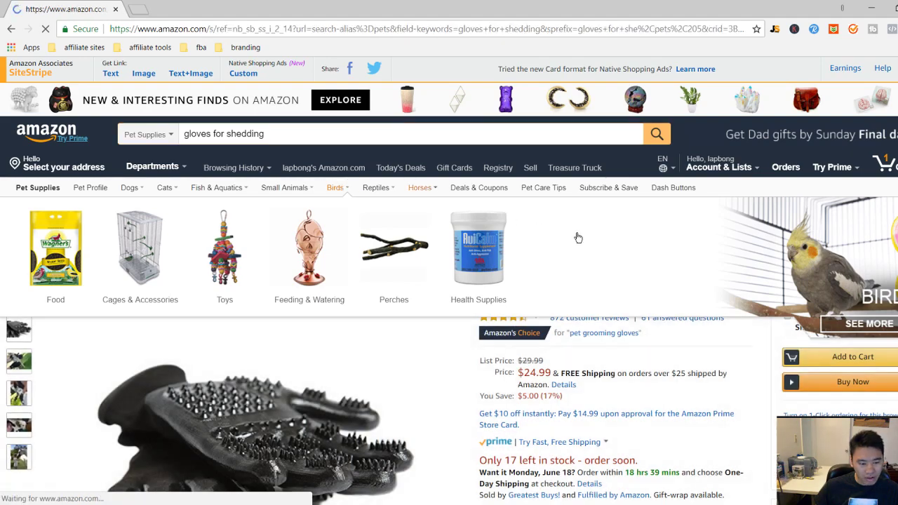
Run the Jungle Scout extension on the "gloves for shedding" results and review the sales, rank and review figures of all listed products.
scroll(582, 242, "down", 3)
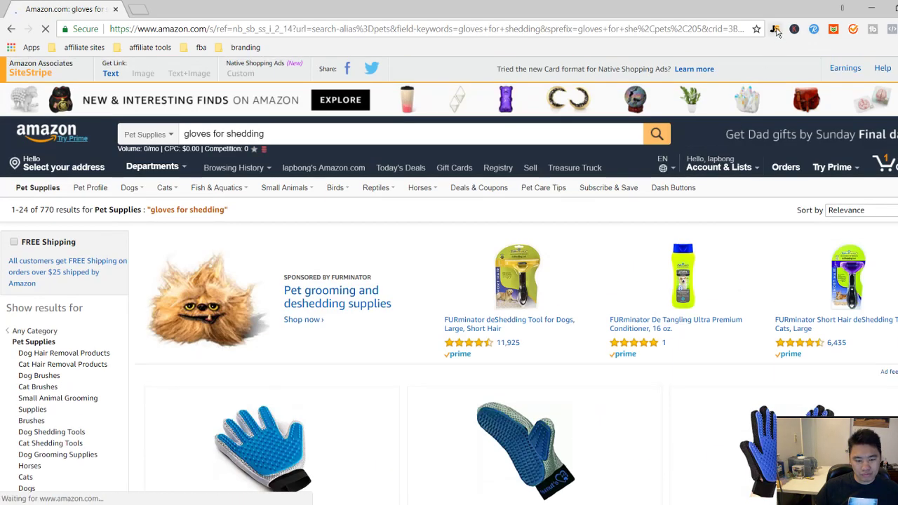
left_click(775, 30)
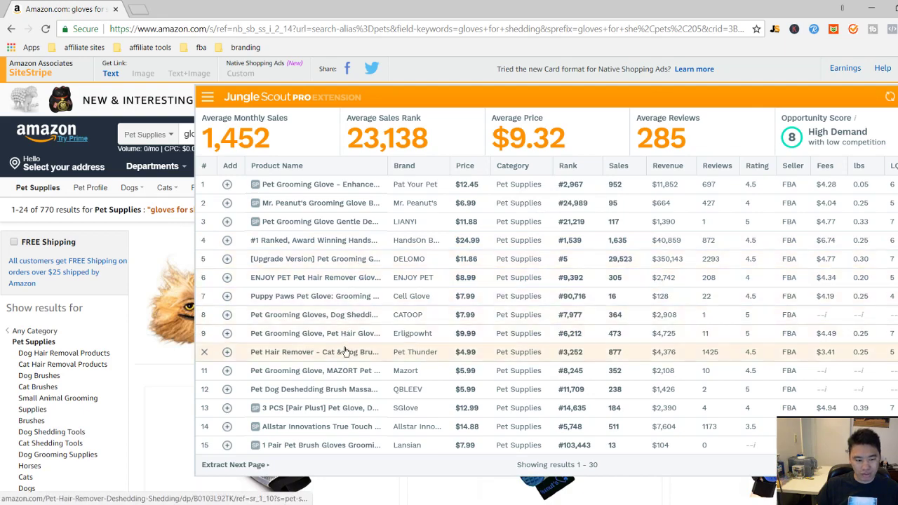
mouse_move(345, 352)
scroll(465, 312, "down", 3)
scroll(467, 312, "down", 5)
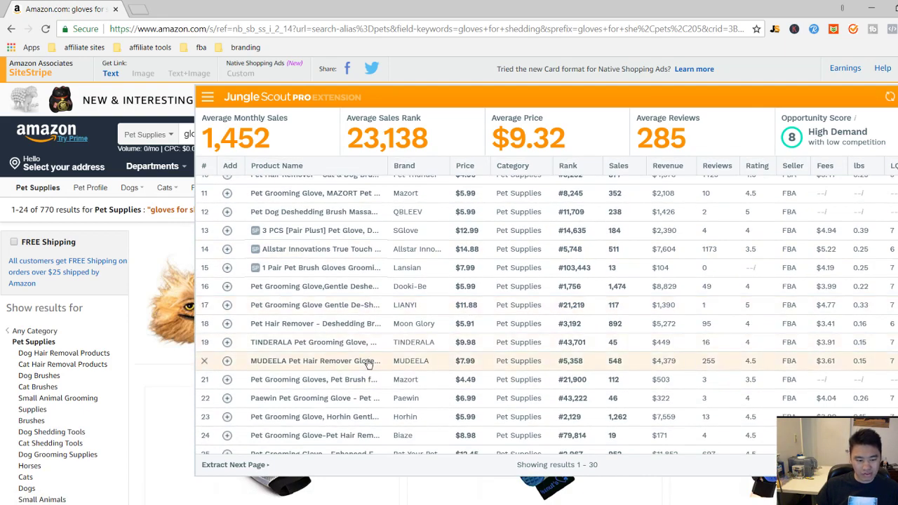
scroll(411, 286, "down", 3)
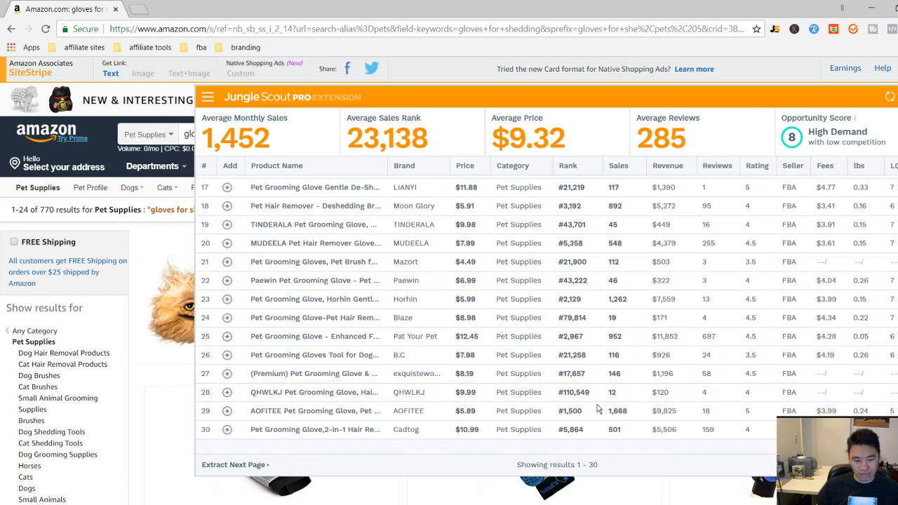
scroll(620, 382, "up", 9)
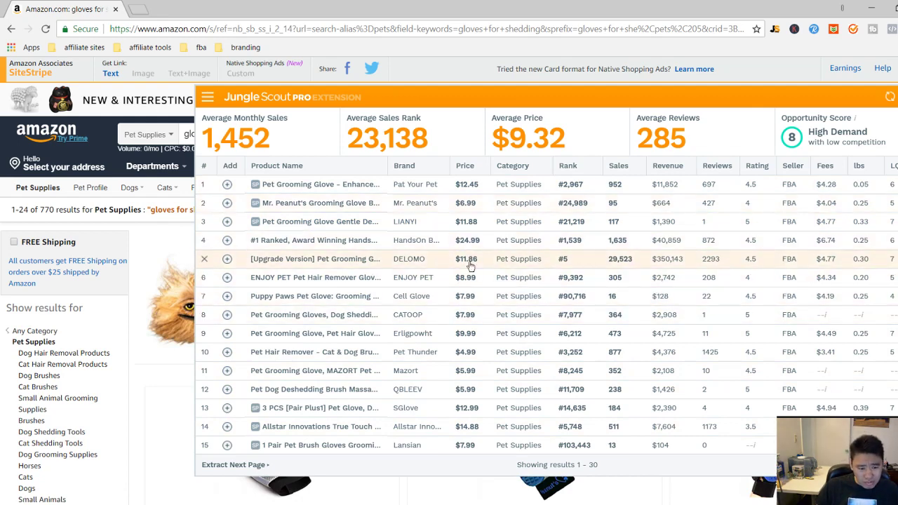
Examine the DELOMO grooming glove's historical monthly sales, and compare the figures of the other listed gloves.
mouse_move(370, 259)
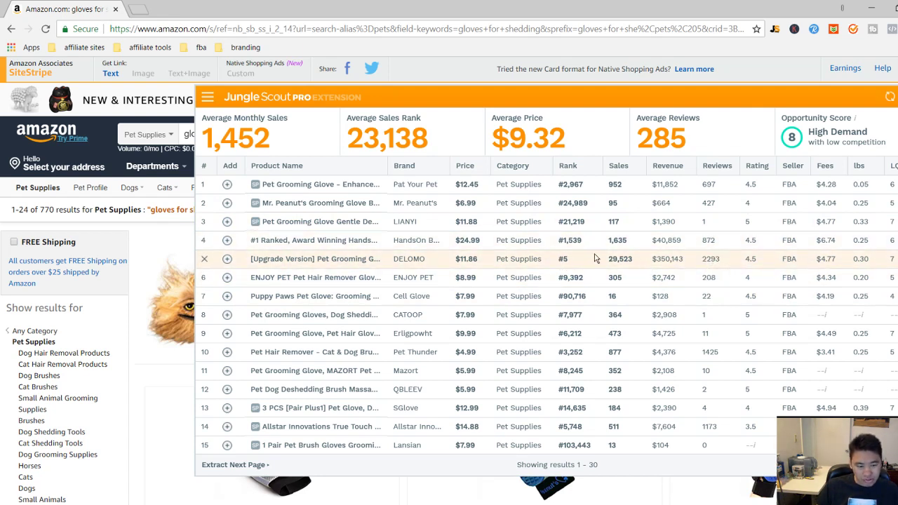
left_click(614, 265)
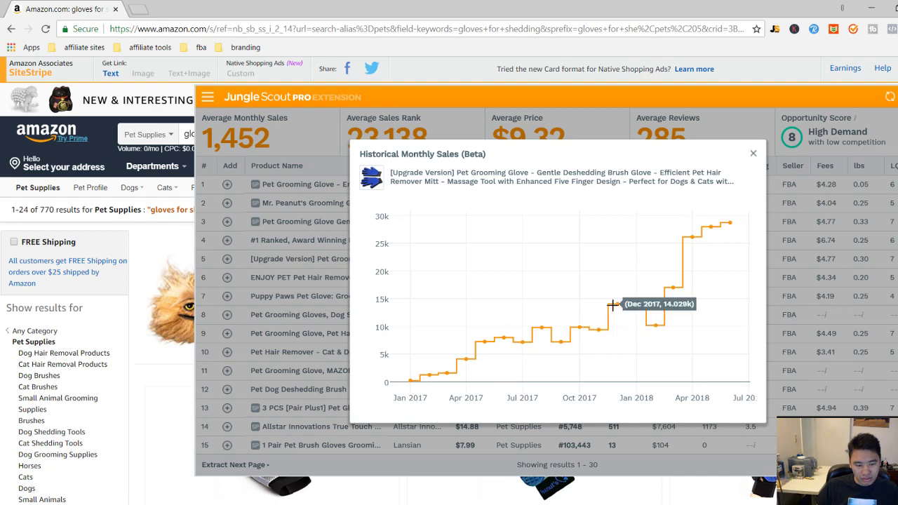
left_click(754, 154)
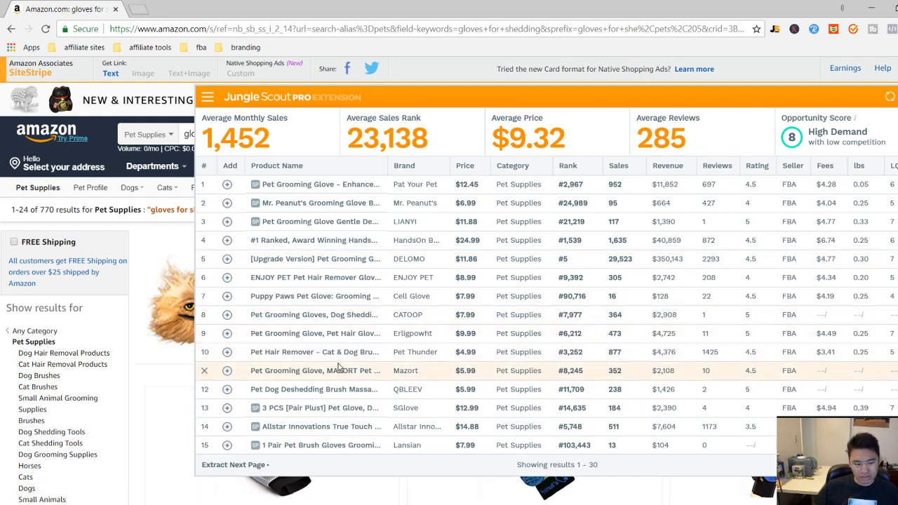
mouse_move(337, 338)
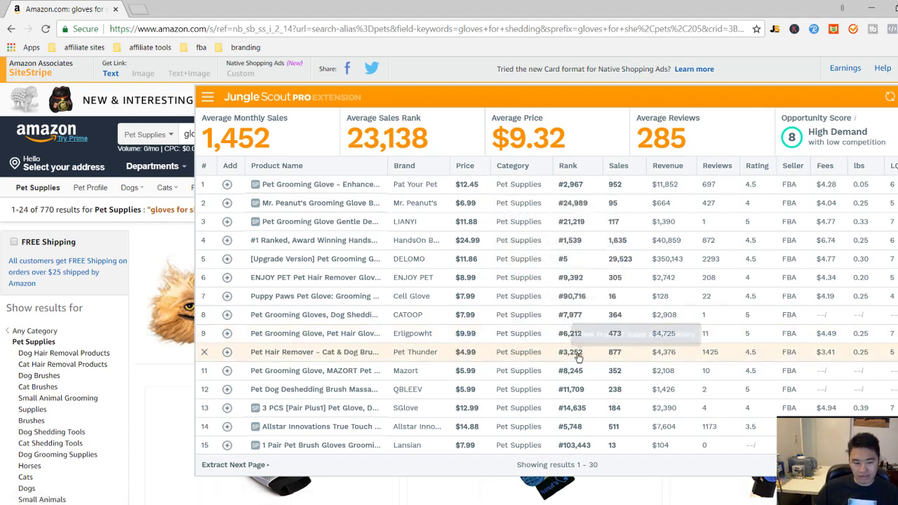
mouse_move(359, 355)
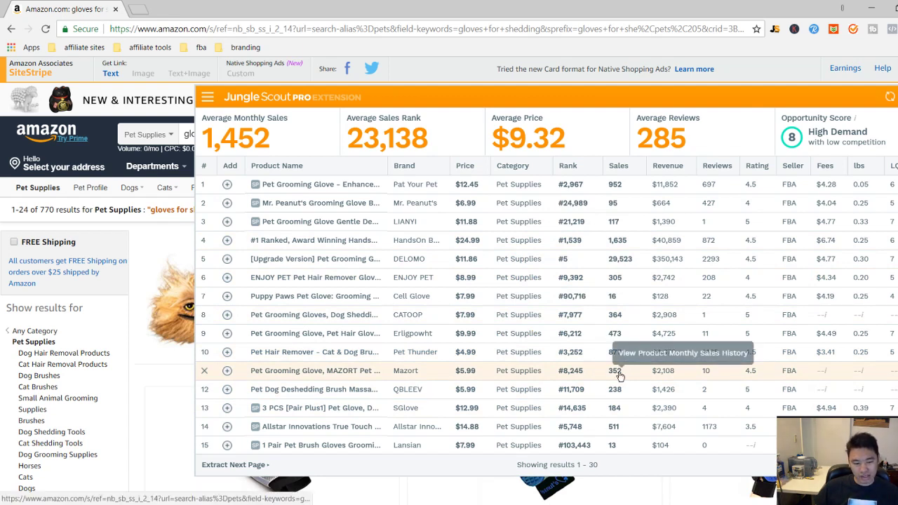
mouse_move(723, 169)
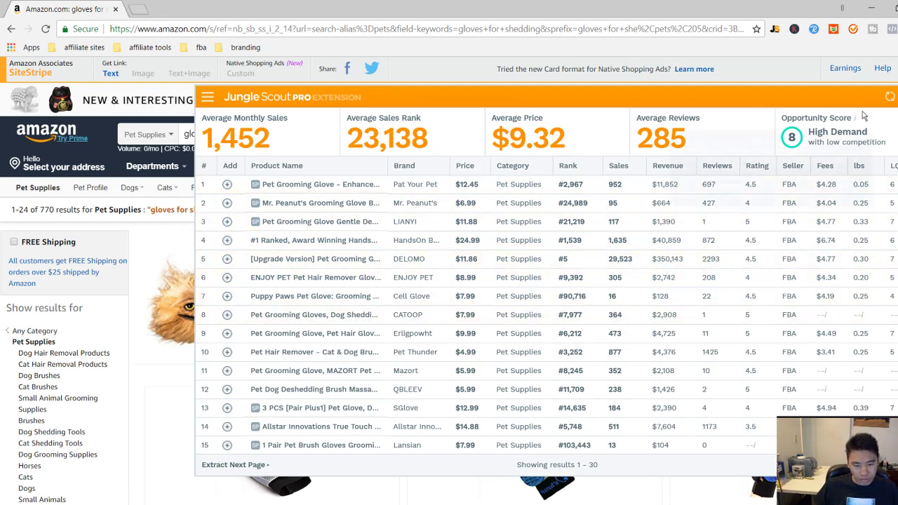
Return to the Amazon home page and look through its shopping trends, recommendations and best sellers for product ideas.
left_click(10, 30)
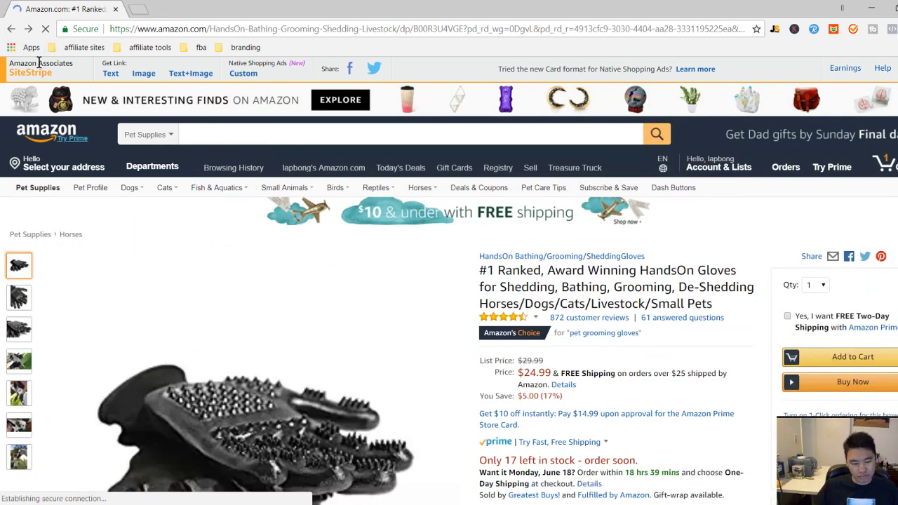
left_click(11, 29)
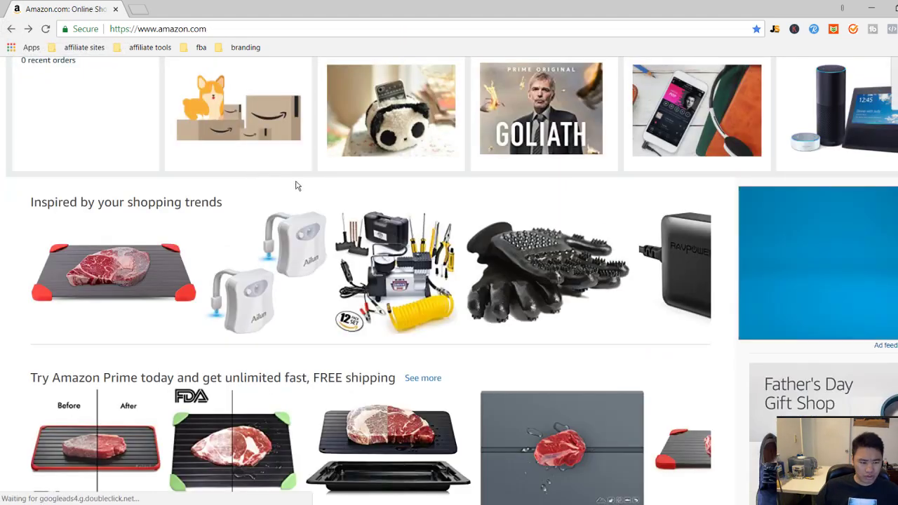
scroll(295, 185, "down", 4)
scroll(306, 222, "down", 2)
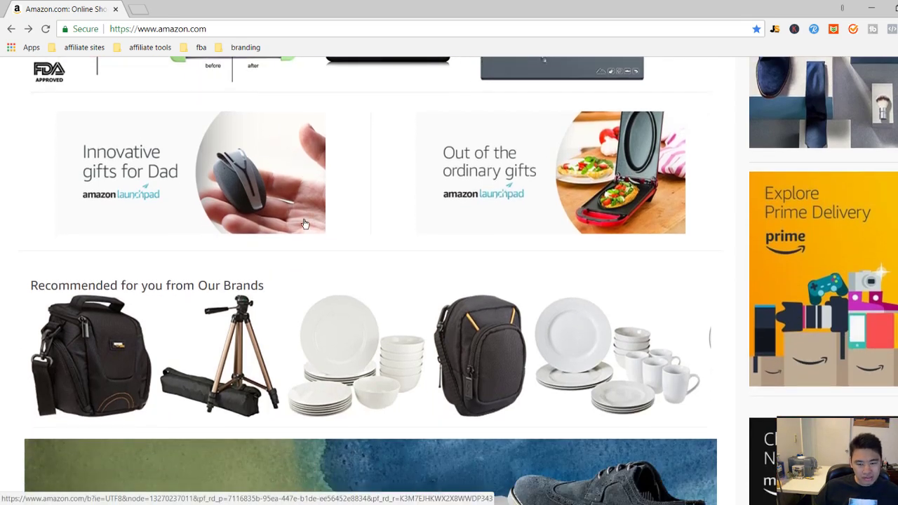
scroll(303, 223, "down", 1)
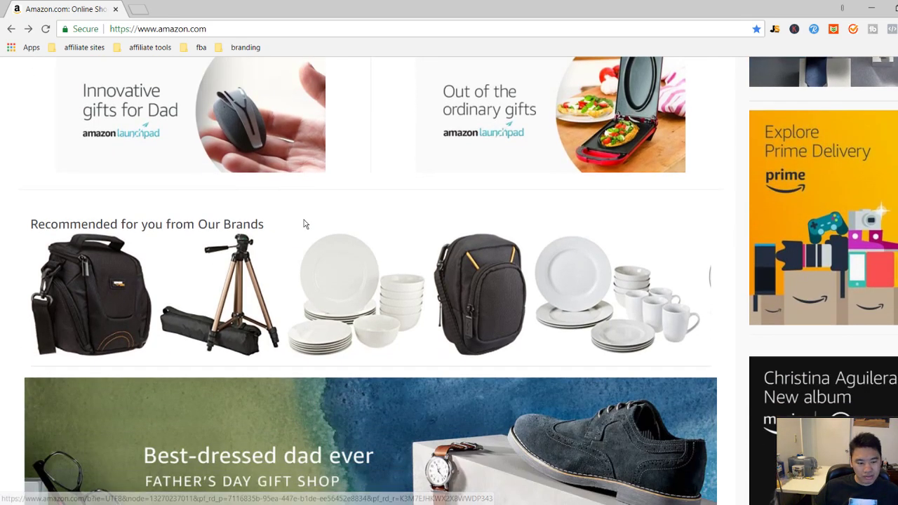
mouse_move(477, 247)
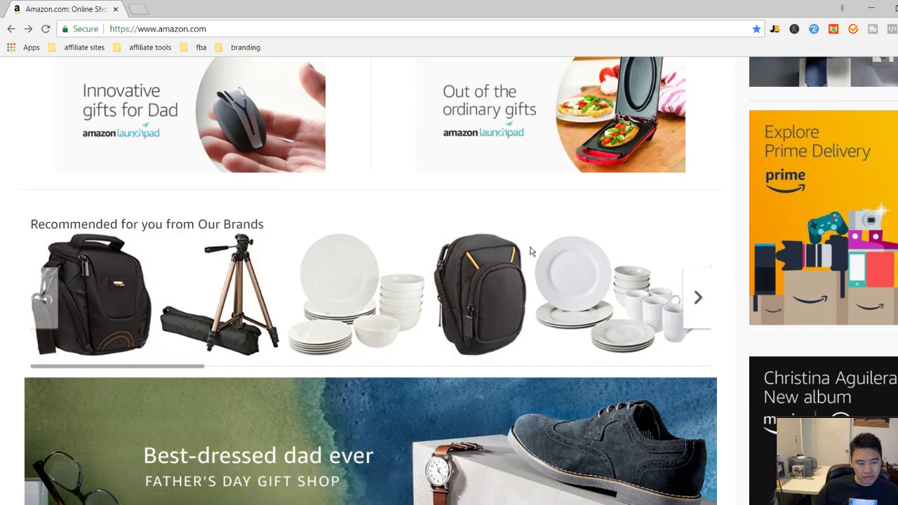
scroll(531, 254, "down", 3)
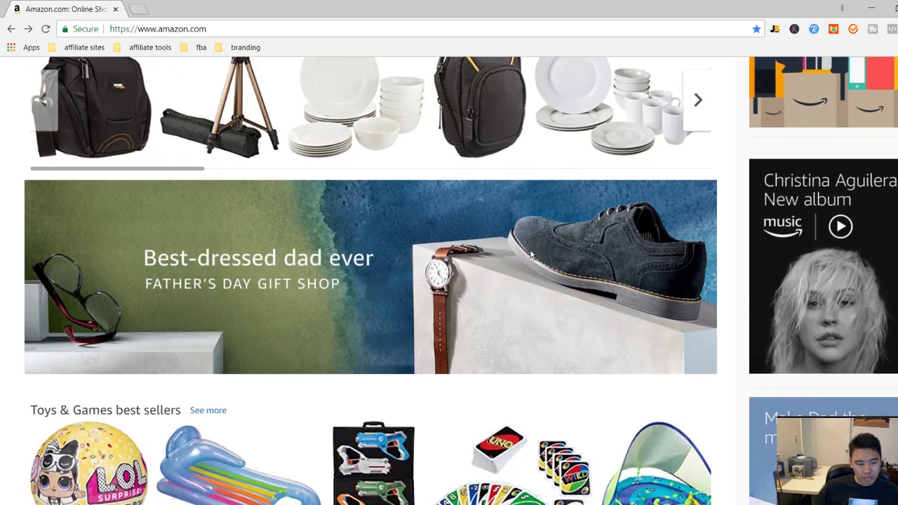
scroll(542, 255, "up", 15)
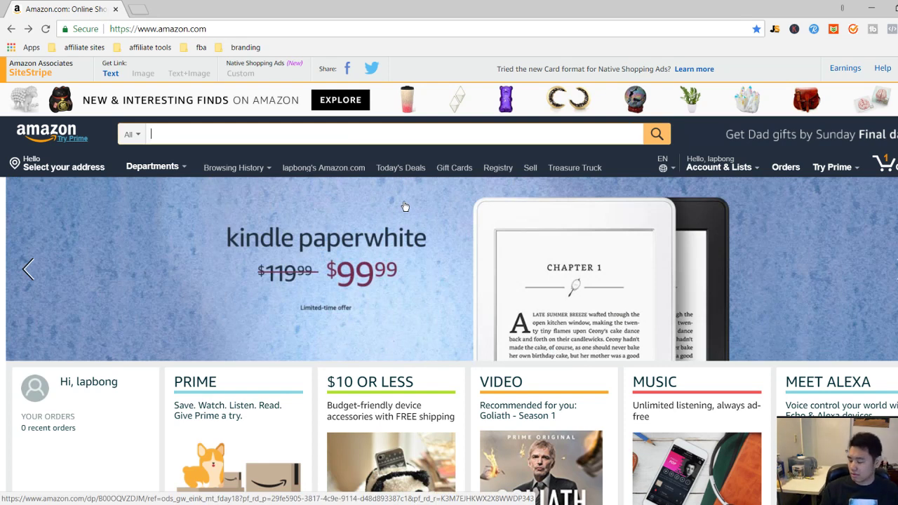
scroll(404, 207, "down", 3)
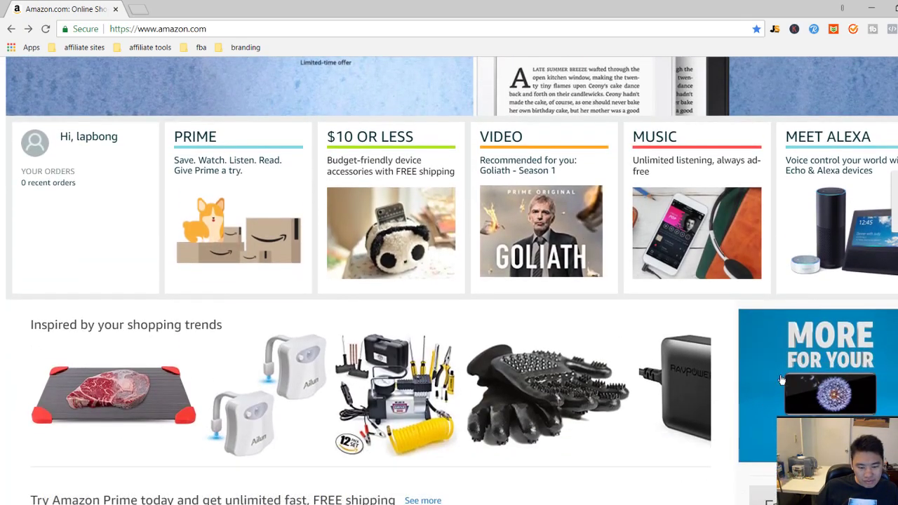
scroll(720, 375, "down", 4)
scroll(345, 176, "up", 7)
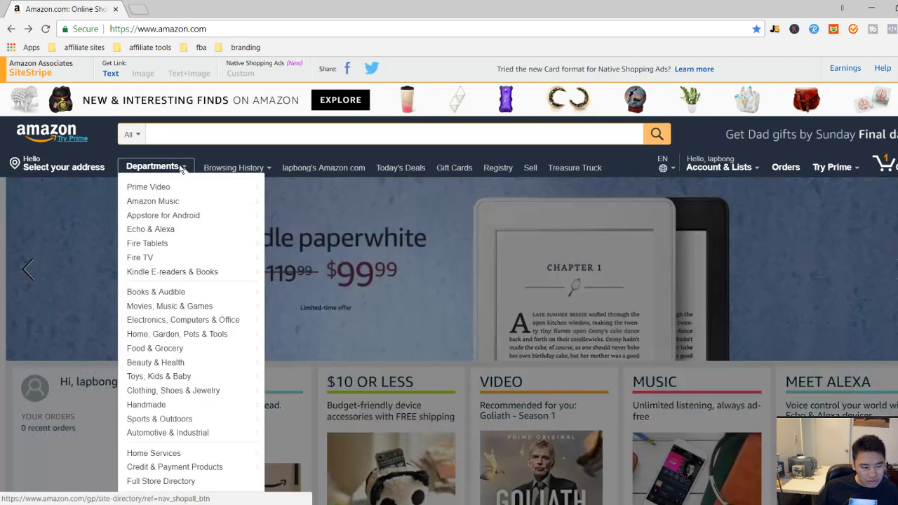
Open the full directory of Amazon departments and look over its main categories.
left_click(152, 166)
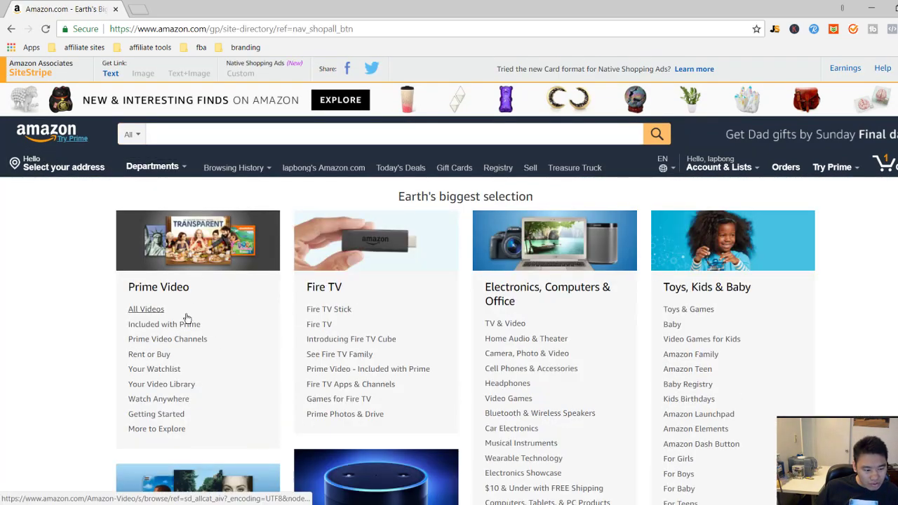
mouse_move(170, 168)
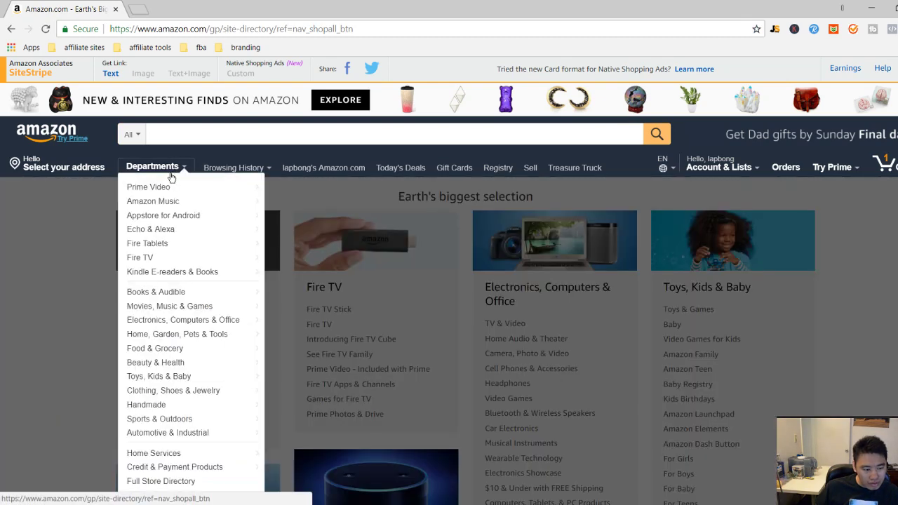
mouse_move(217, 425)
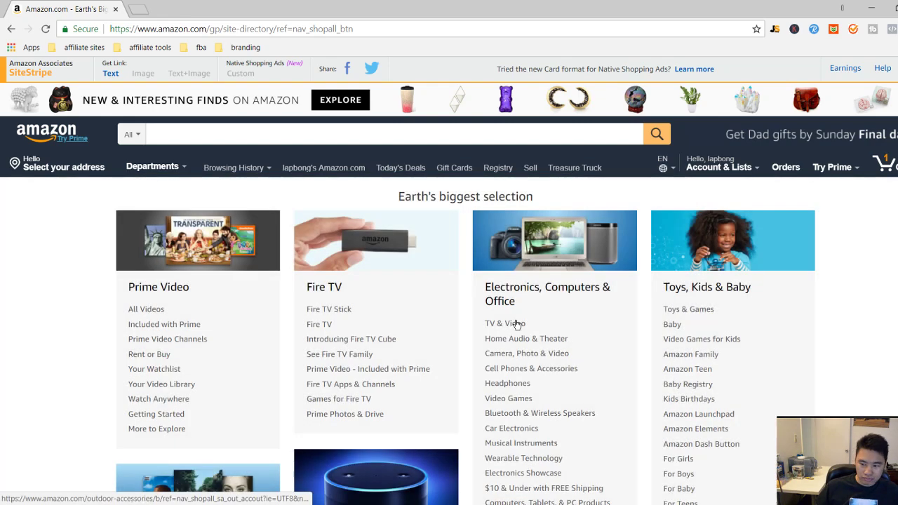
scroll(231, 267, "down", 1)
scroll(176, 319, "up", 1)
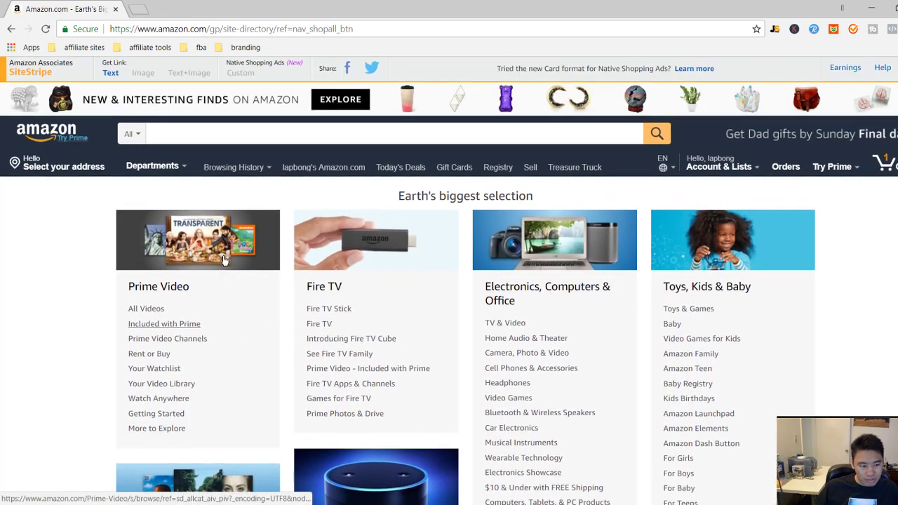
Look through the departments that a search can be limited to, leaving the search scope at All.
left_click(140, 137)
scroll(170, 281, "down", 3)
scroll(175, 242, "up", 3)
scroll(175, 281, "down", 5)
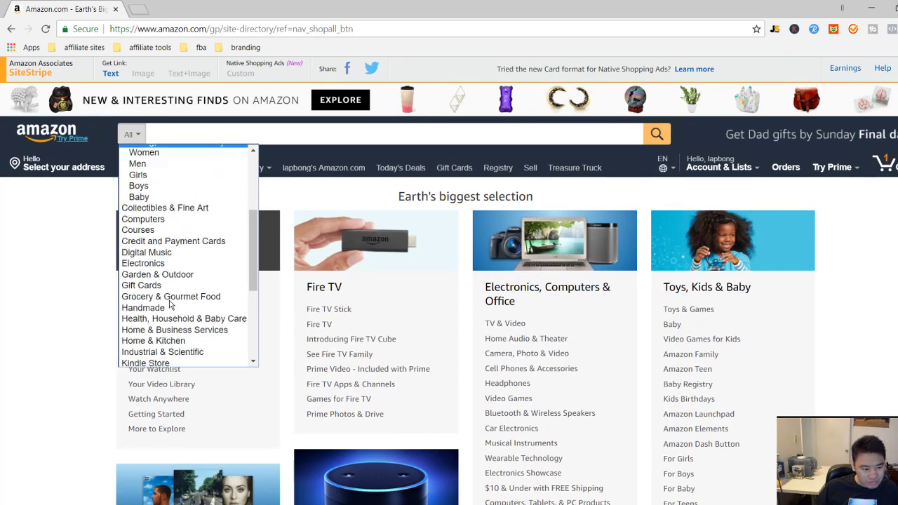
left_click(120, 216)
Open All Sports & Fitness from the Sports & Outdoors section of the department directory.
scroll(117, 266, "down", 10)
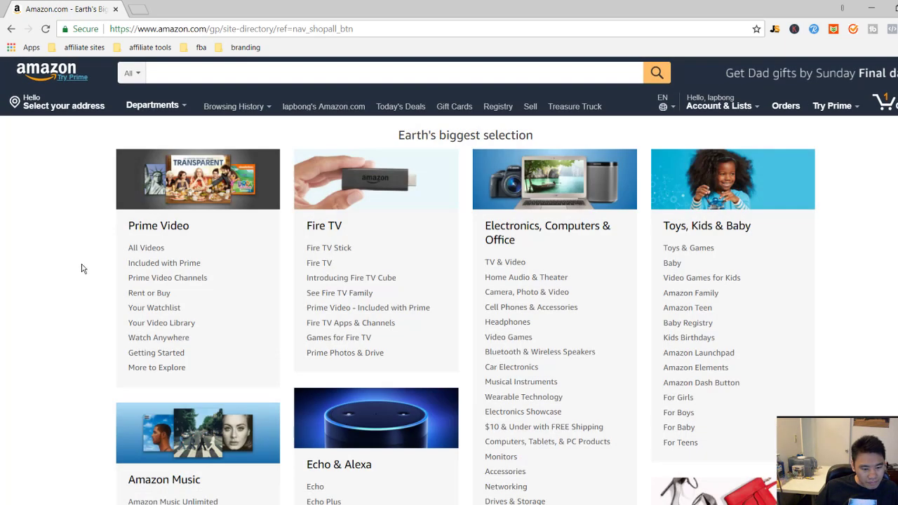
scroll(116, 267, "down", 5)
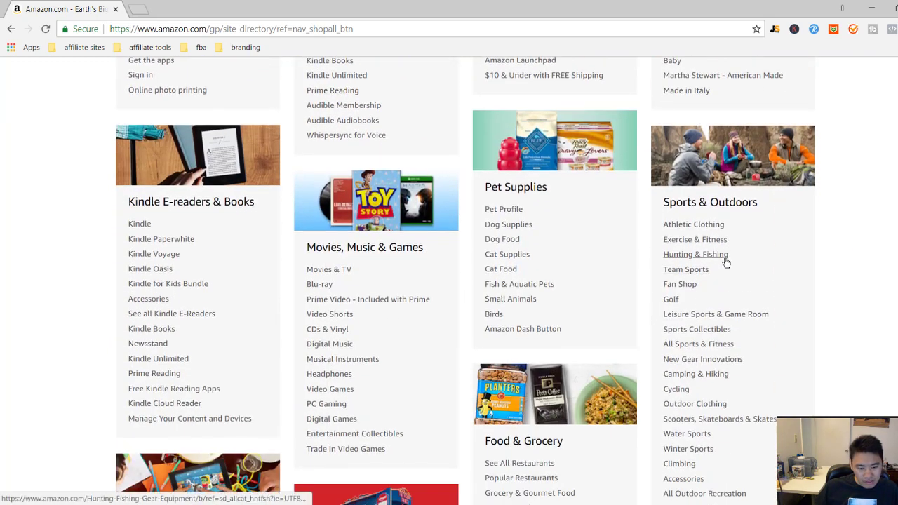
left_click(724, 346)
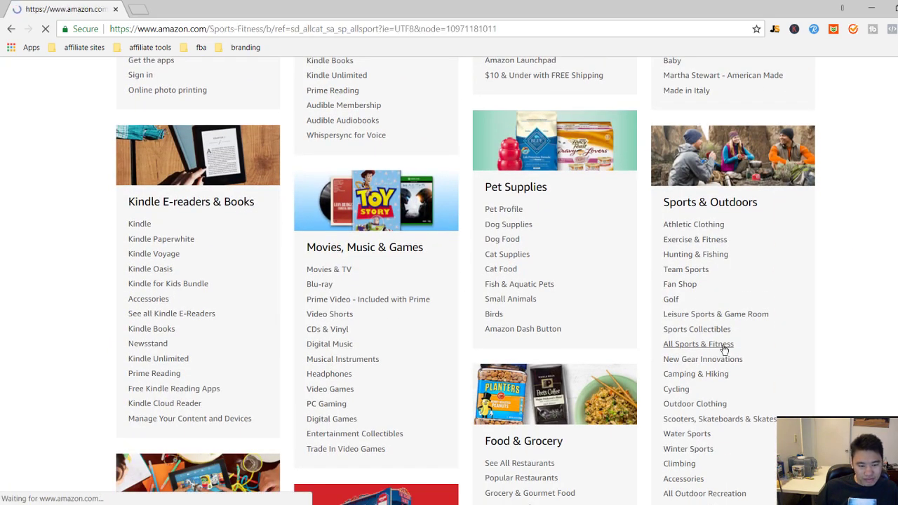
Examine the Sports & Fitness page's featured deals, brand promotions and subcategories for product ideas.
scroll(484, 281, "down", 2)
scroll(484, 282, "down", 4)
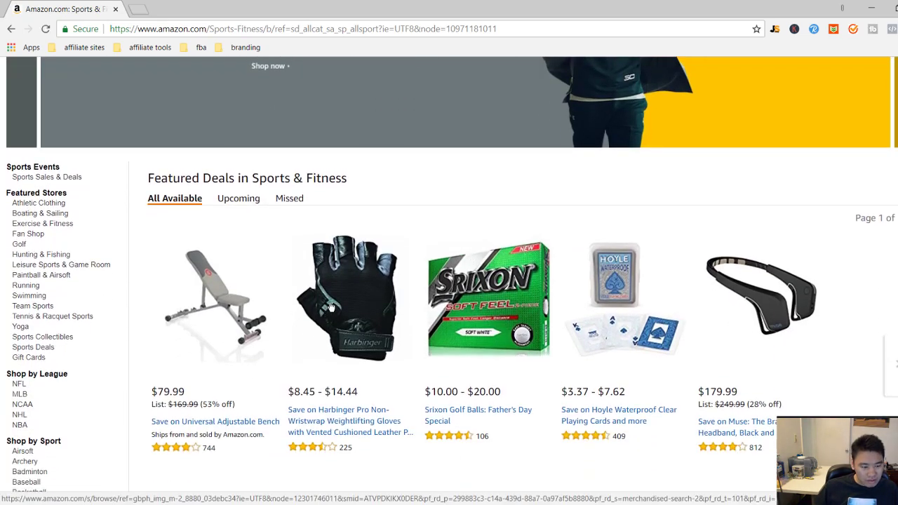
scroll(316, 309, "down", 1)
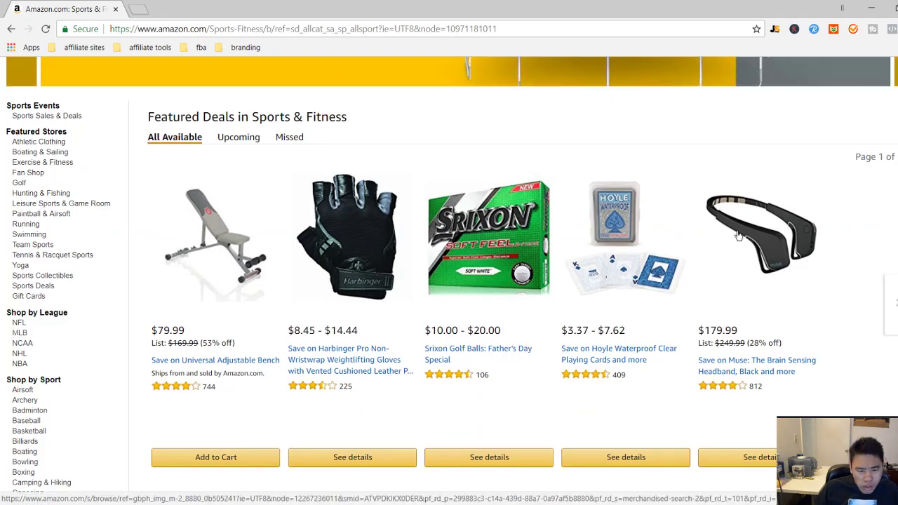
scroll(739, 236, "down", 15)
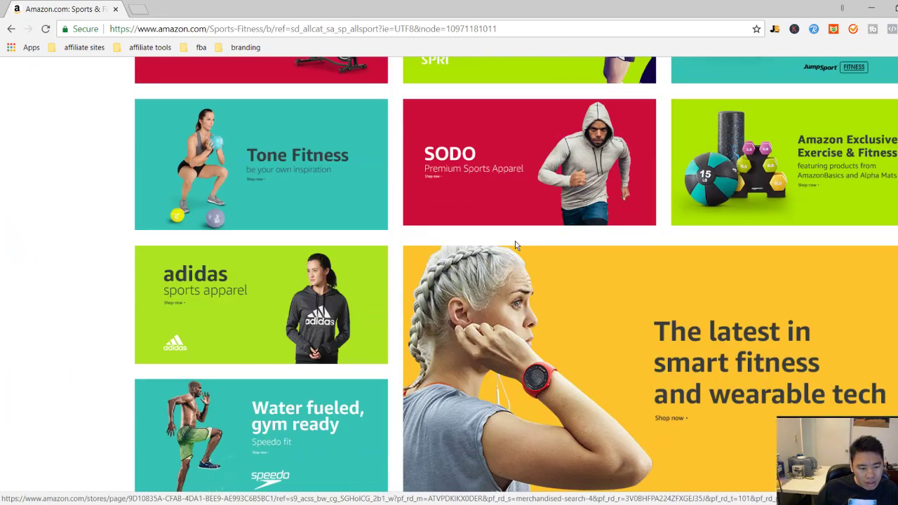
scroll(515, 245, "down", 5)
scroll(453, 253, "up", 10)
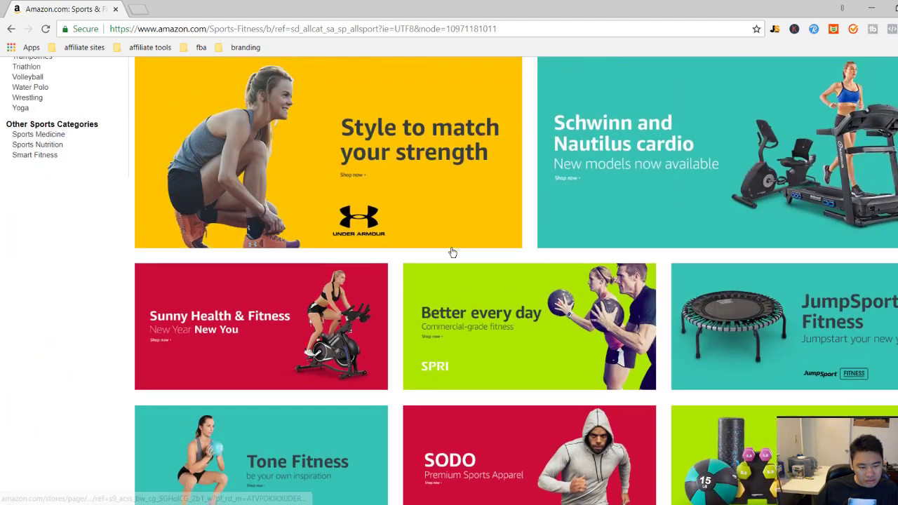
scroll(466, 275, "down", 3)
scroll(469, 279, "up", 3)
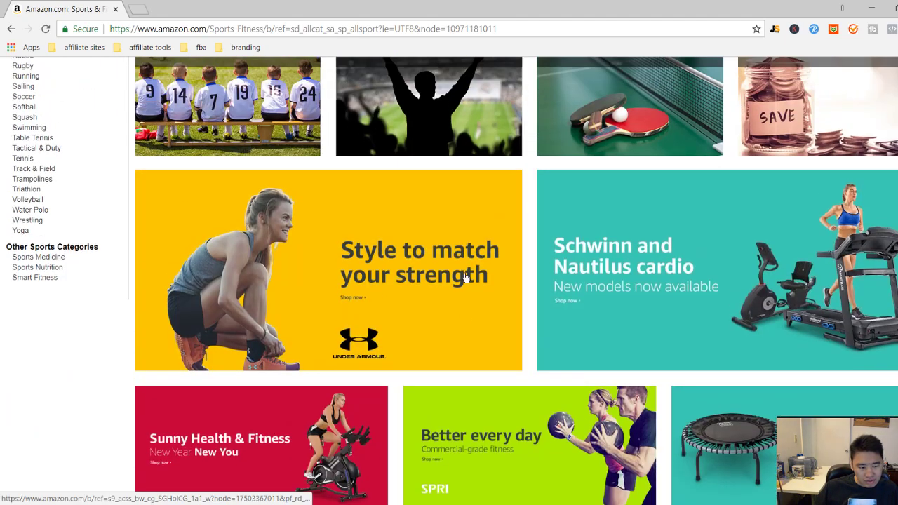
scroll(465, 278, "up", 4)
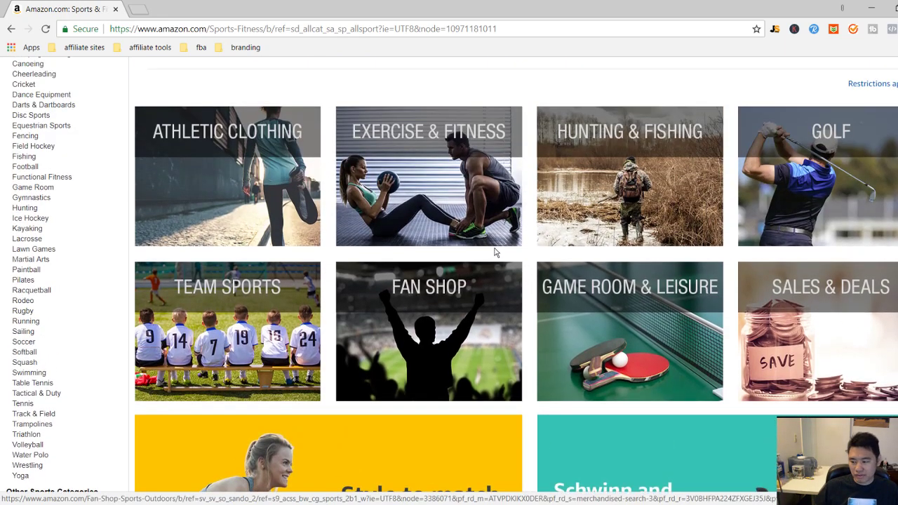
scroll(481, 253, "up", 1)
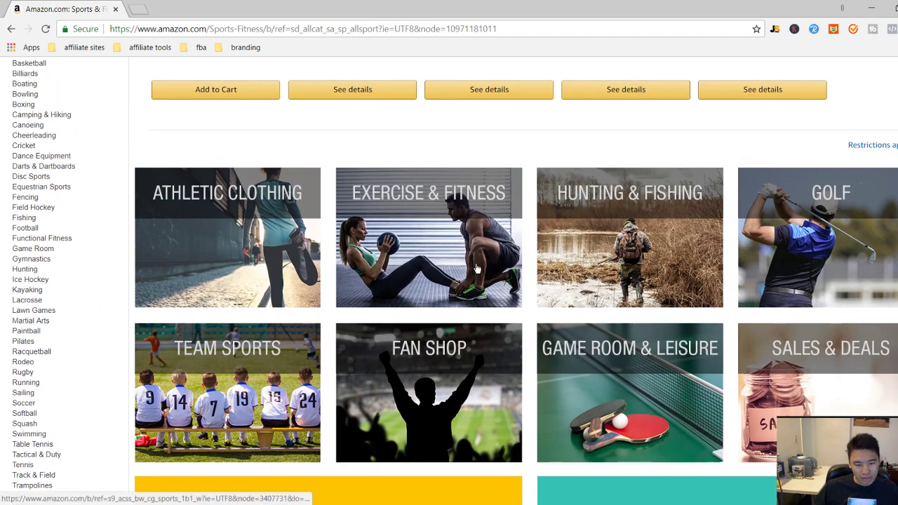
Open the Exercise & Fitness category and bring up the second page of its deals.
left_click(392, 261)
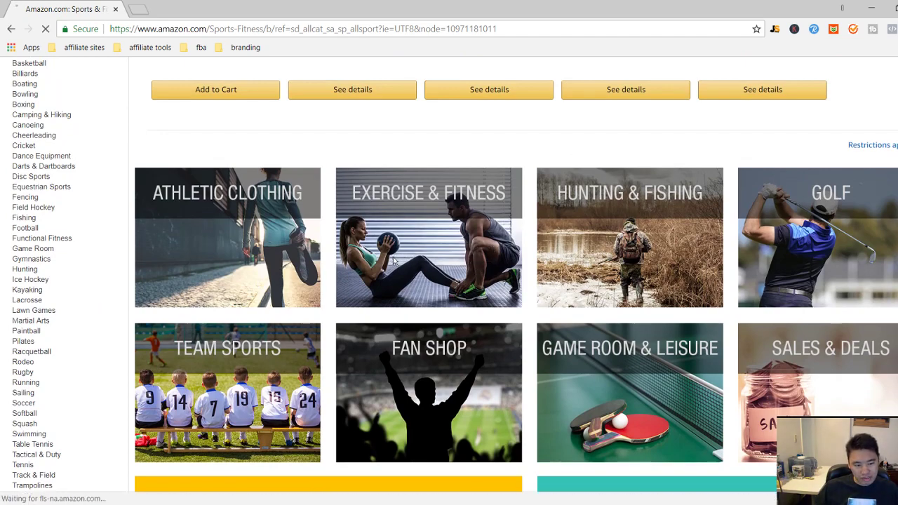
scroll(420, 250, "down", 9)
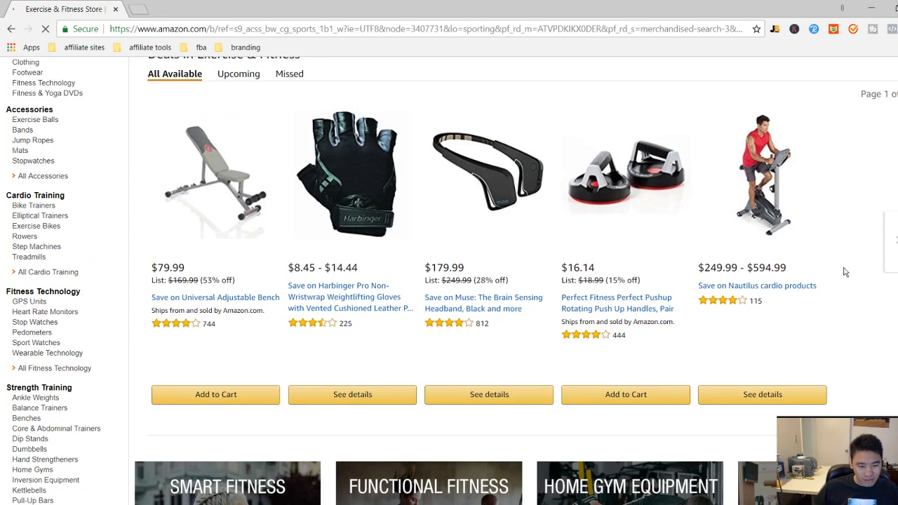
left_click(893, 249)
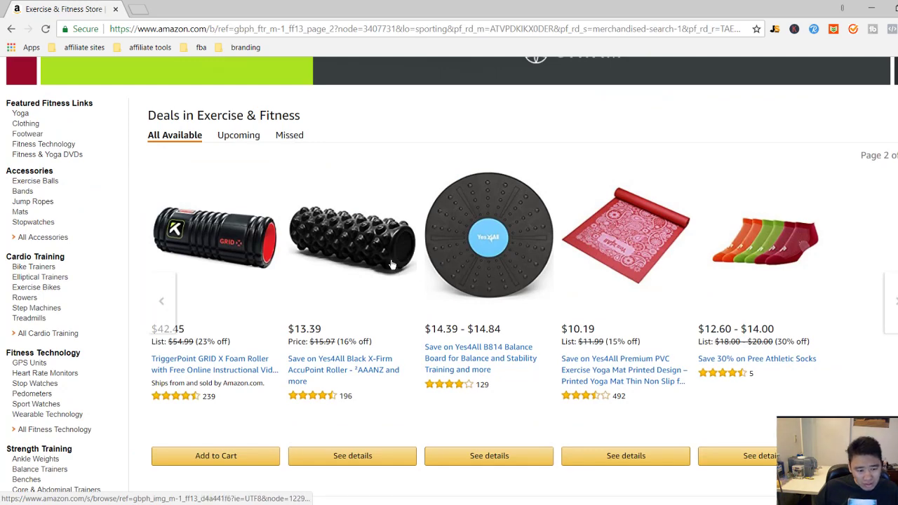
Search all departments for "foam roller" and review the Jungle Scout sales data for the listings.
scroll(339, 144, "up", 8)
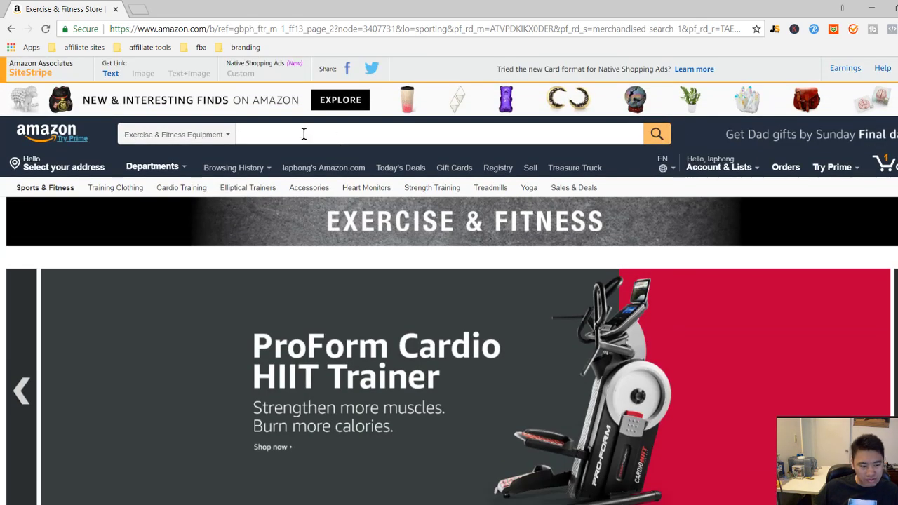
left_click(224, 136)
left_click(215, 163)
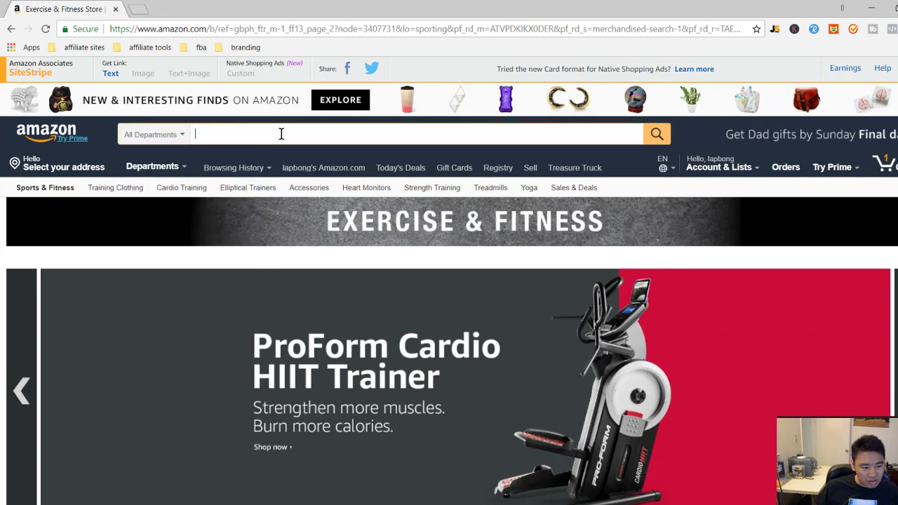
type("foam roller")
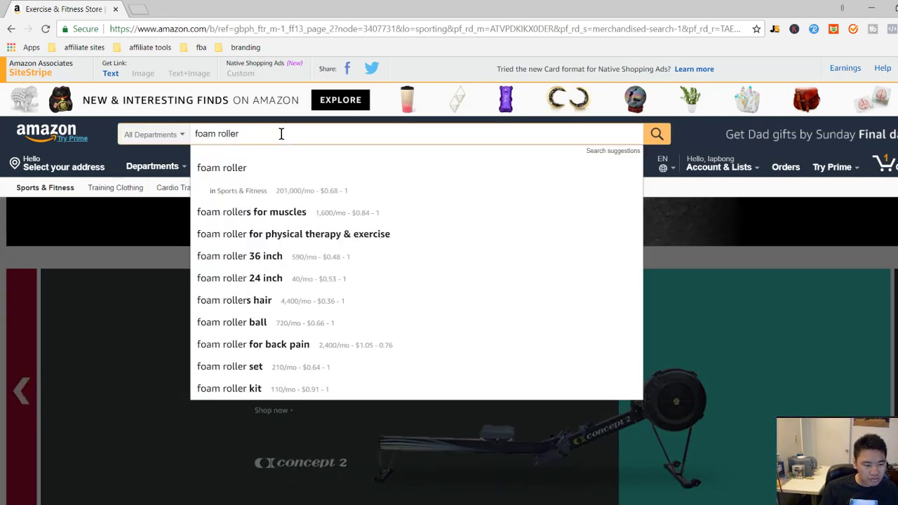
key("Return")
scroll(581, 162, "down", 6)
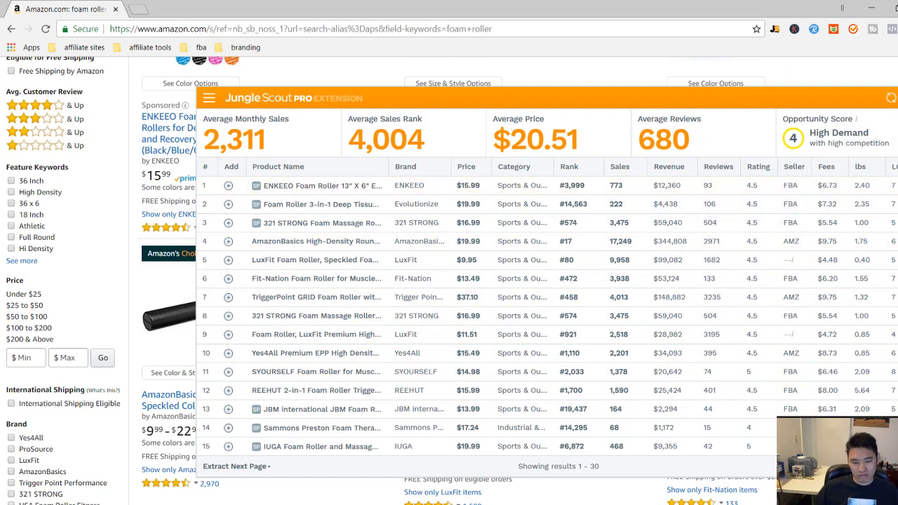
left_click(891, 97)
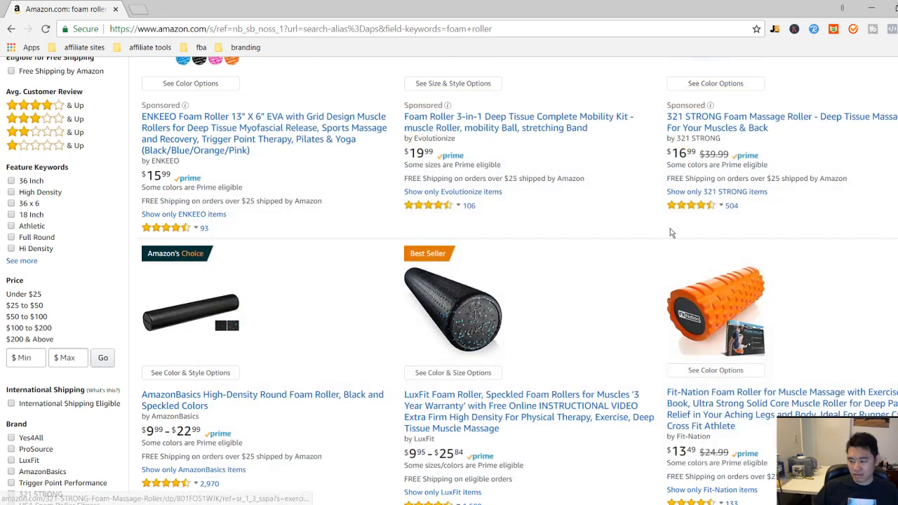
scroll(569, 306, "up", 10)
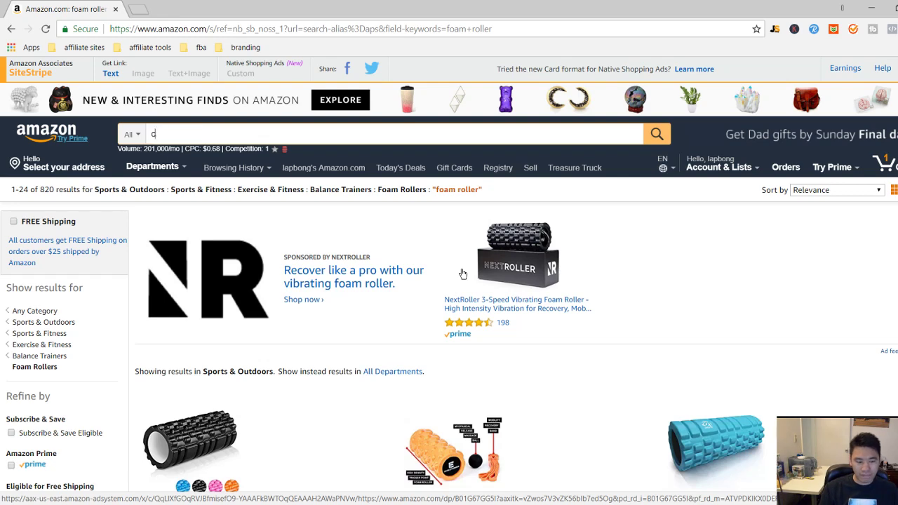
type("h")
key("BackSpace")
key("BackSpace")
key("BackSpace")
key("BackSpace")
key("BackSpace")
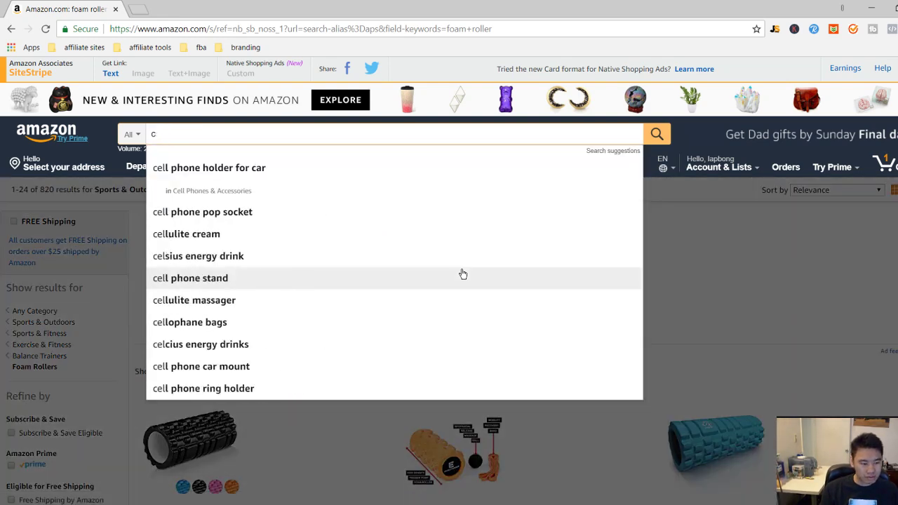
Search for "iphone 8 case".
type("iphone 8")
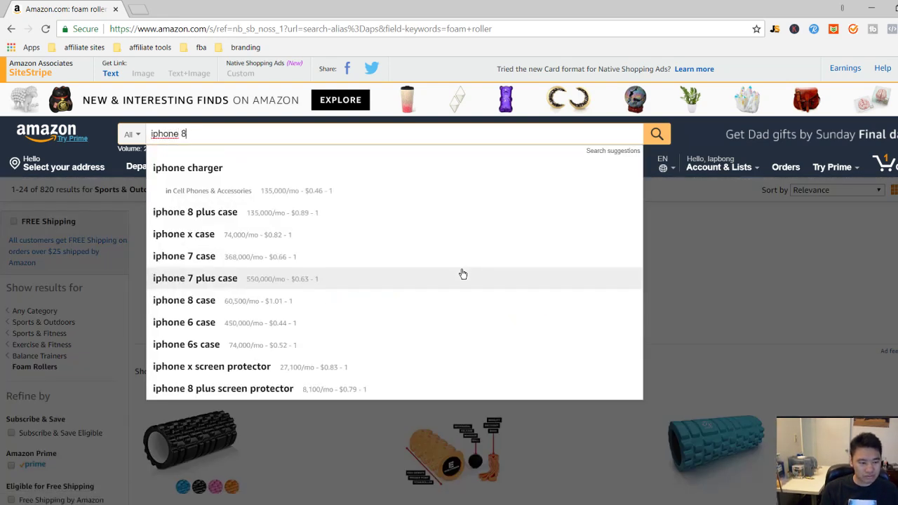
key("BackSpace")
type("8 case")
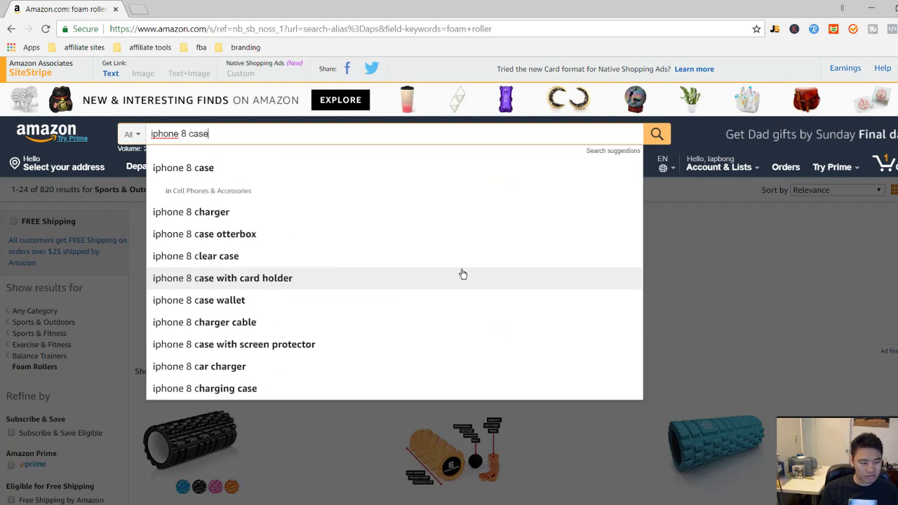
key("Return")
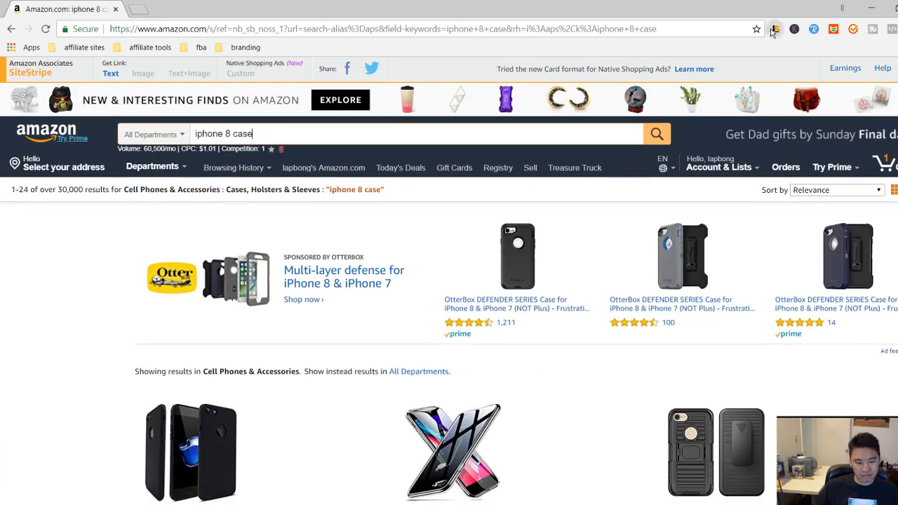
Run Jungle Scout on the iPhone 8 case results and compare the listings' ranks, sales and review counts.
left_click(772, 31)
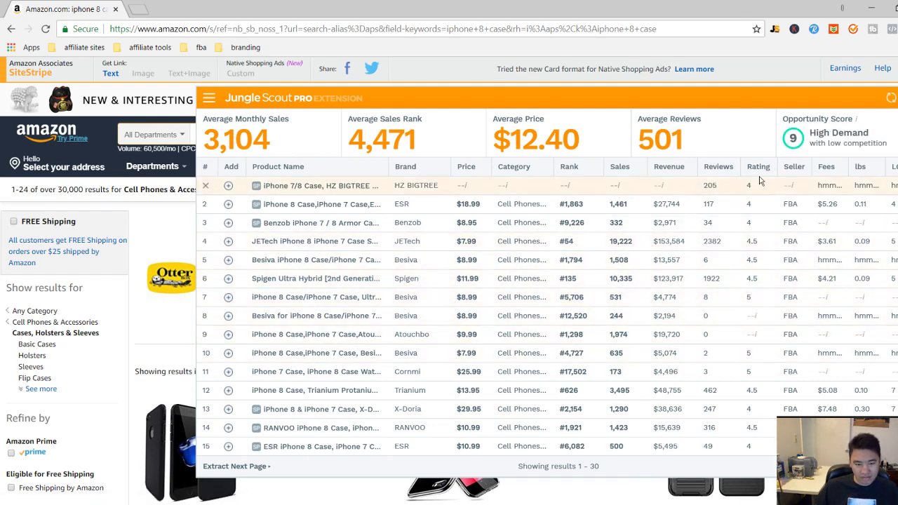
scroll(726, 260, "down", 2)
scroll(727, 259, "up", 3)
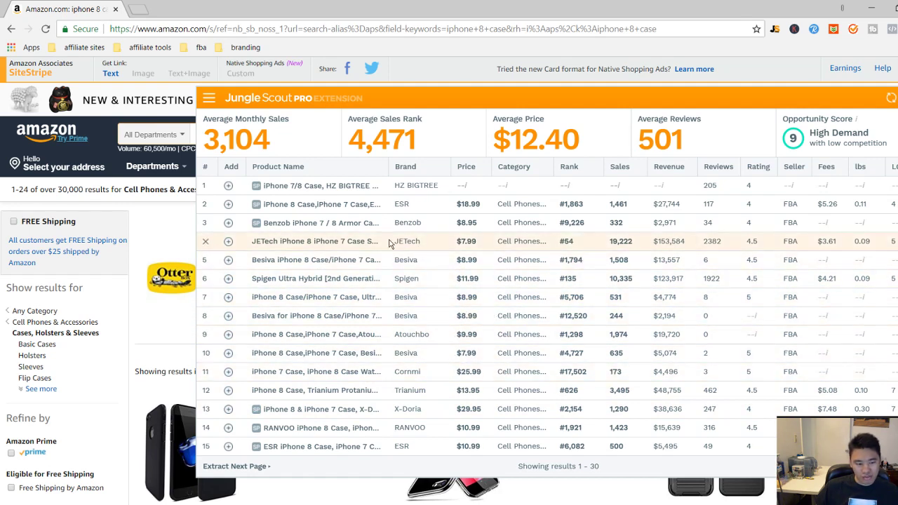
mouse_move(380, 246)
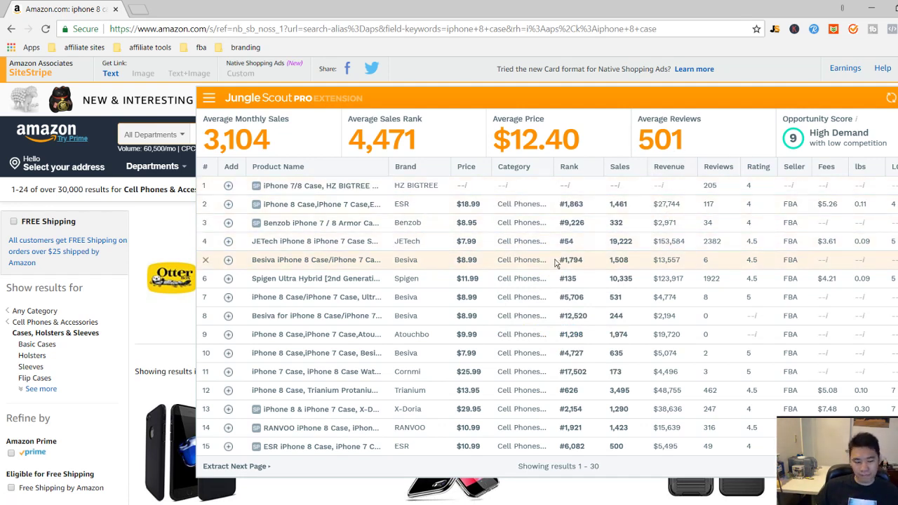
scroll(692, 258, "down", 1)
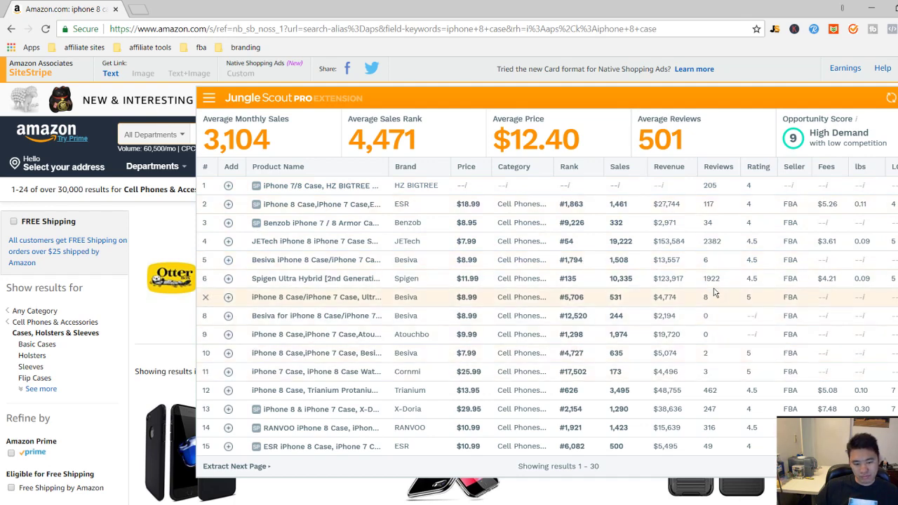
scroll(709, 295, "down", 3)
scroll(706, 311, "up", 4)
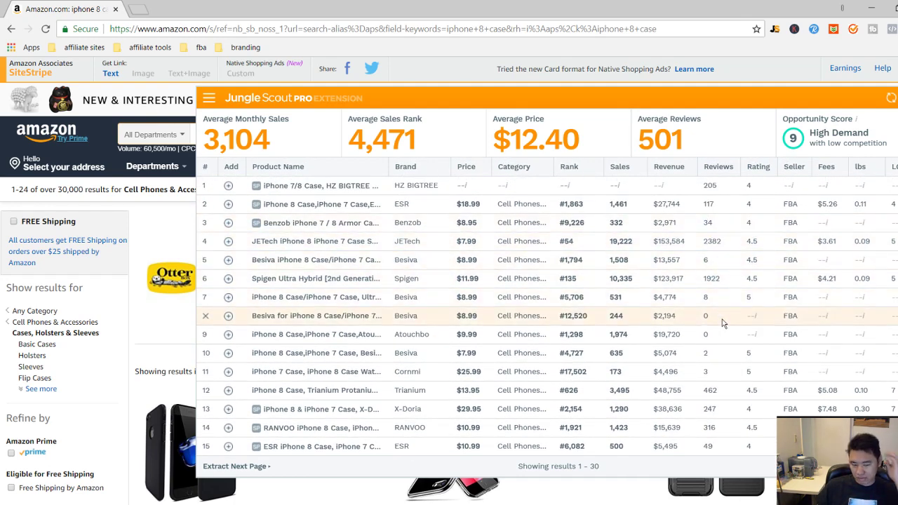
Check the historical monthly sales of the Besiva cases in rows 8 and 7 and of the Spigen Ultra Hybrid case.
left_click(615, 316)
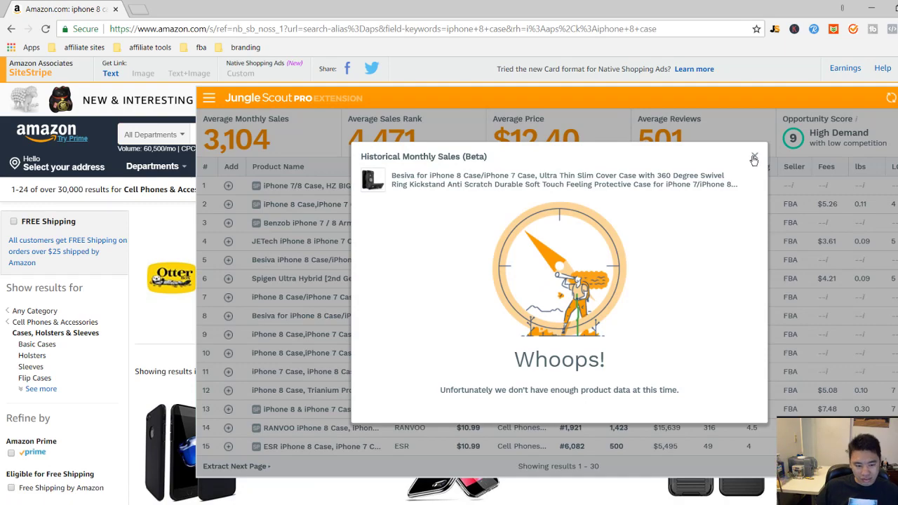
left_click(754, 155)
left_click(615, 298)
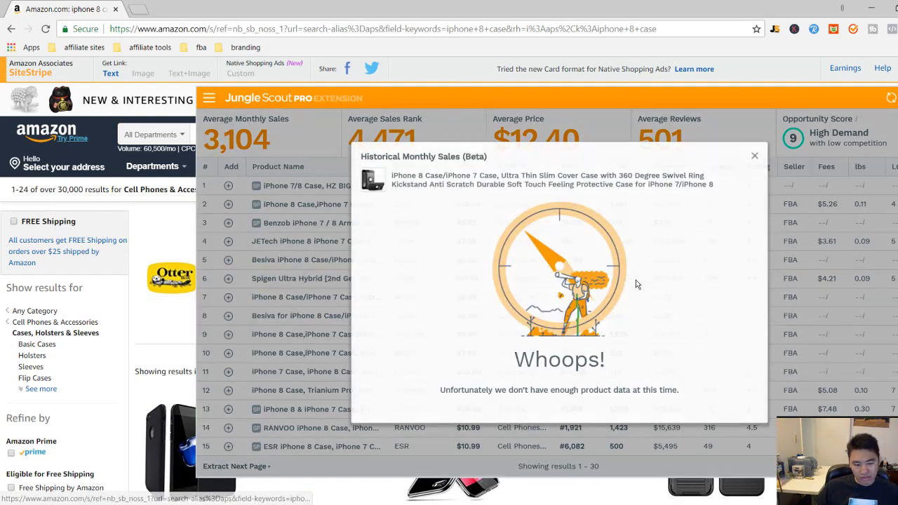
left_click(755, 156)
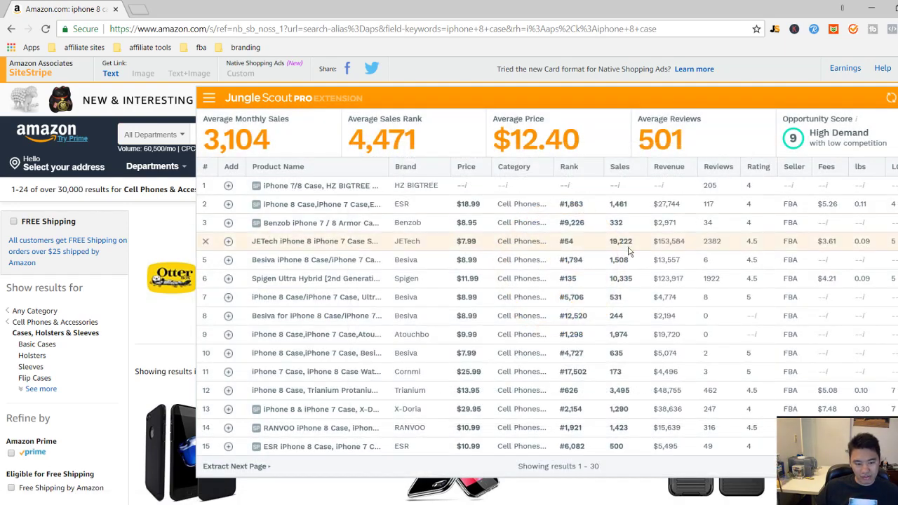
left_click(617, 278)
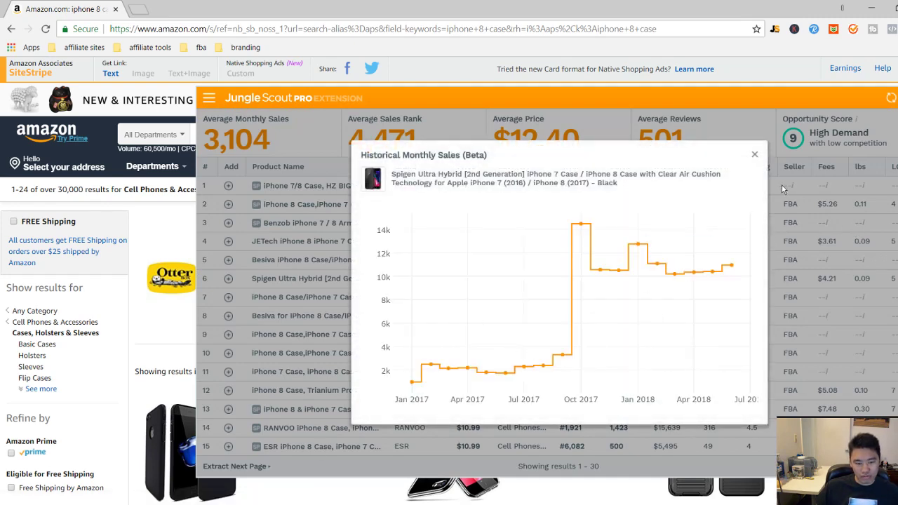
left_click(755, 155)
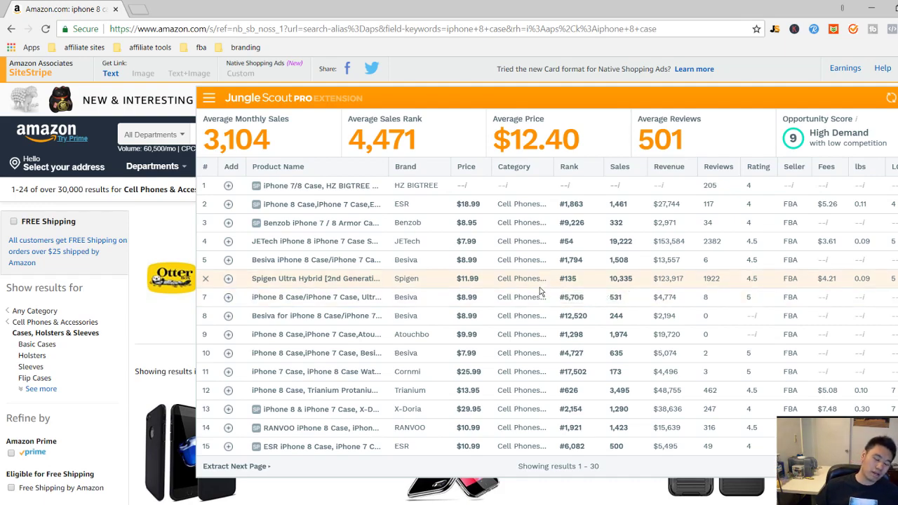
Look over the remaining iPhone 8 case listings in the Jungle Scout table and on the results page behind it.
scroll(587, 293, "down", 1)
scroll(586, 293, "down", 3)
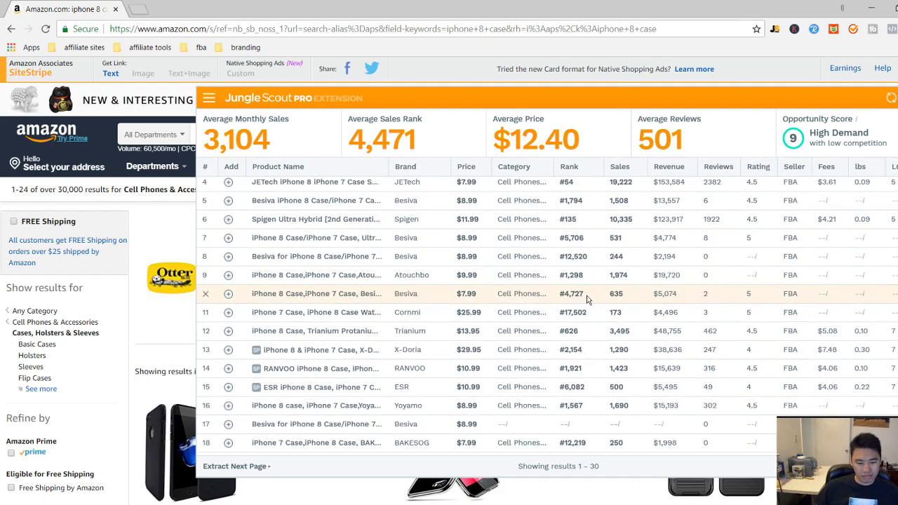
scroll(586, 292, "up", 3)
left_click(774, 29)
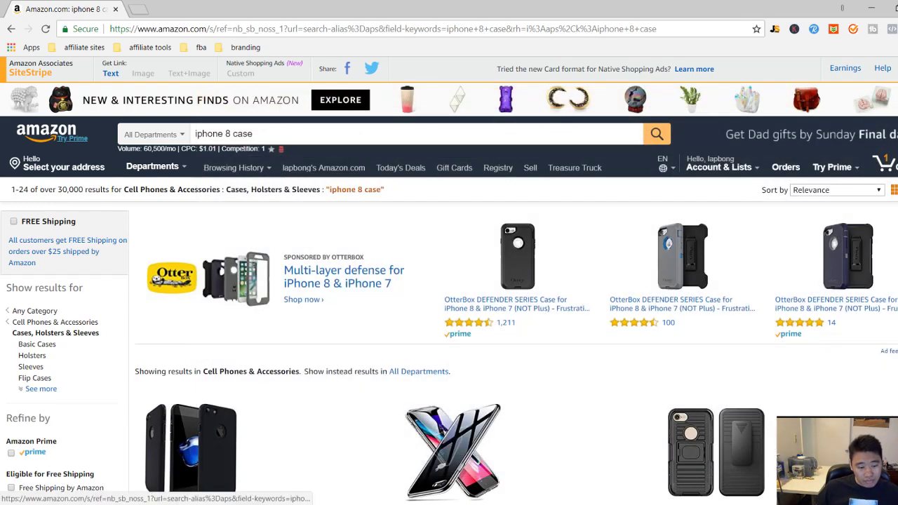
scroll(762, 158, "down", 4)
scroll(761, 161, "up", 4)
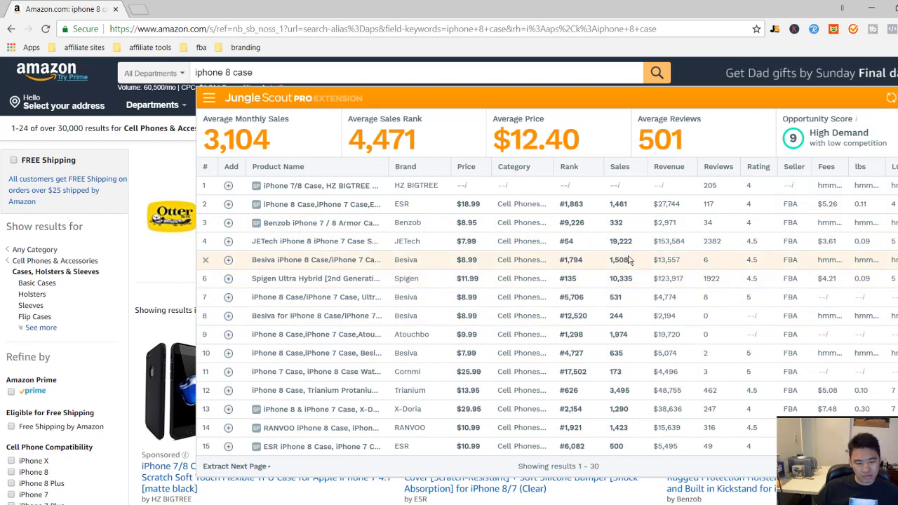
scroll(619, 408, "down", 3)
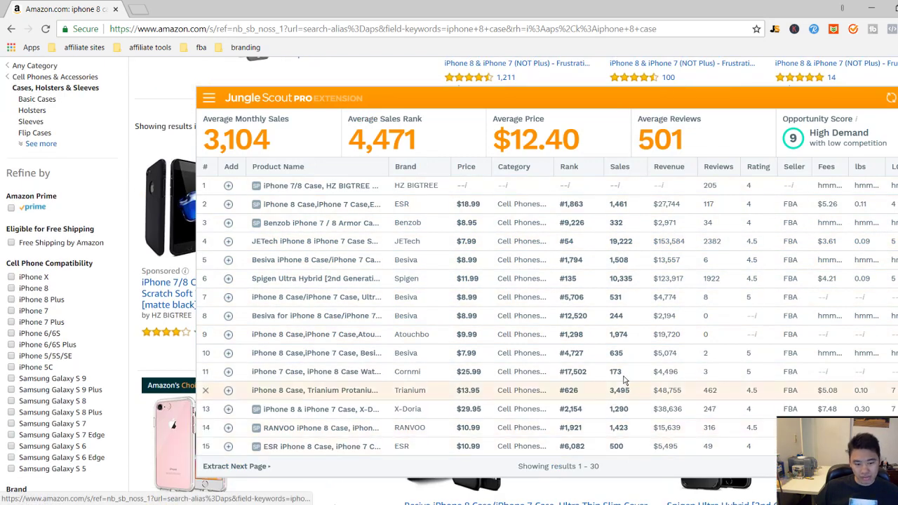